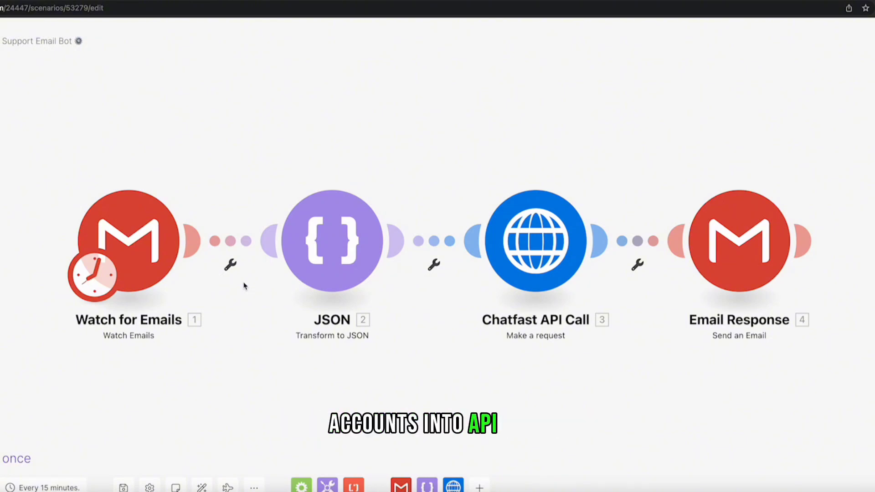
- Open the settings of the Gmail 'Watch for Emails' module on the scenario canvas
left_click(166, 228)
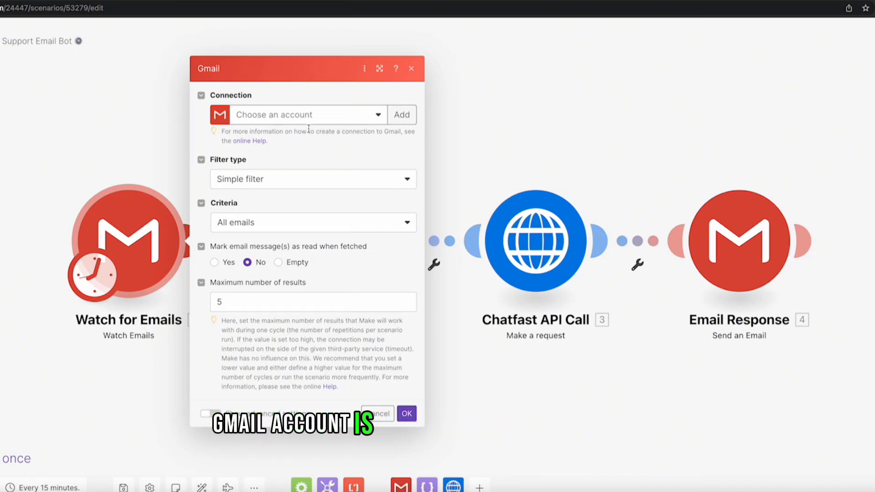
- Read the guide for connecting personal Google accounts, then cancel the new connection form
left_click(409, 119)
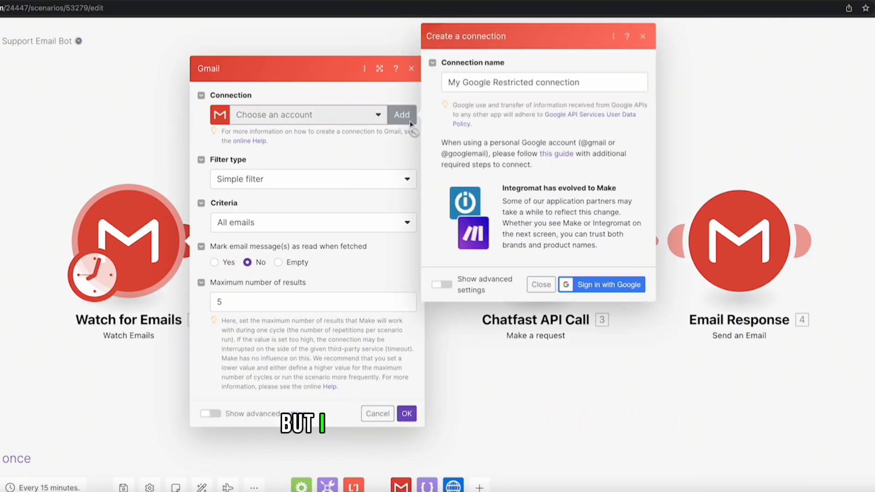
left_click(559, 155)
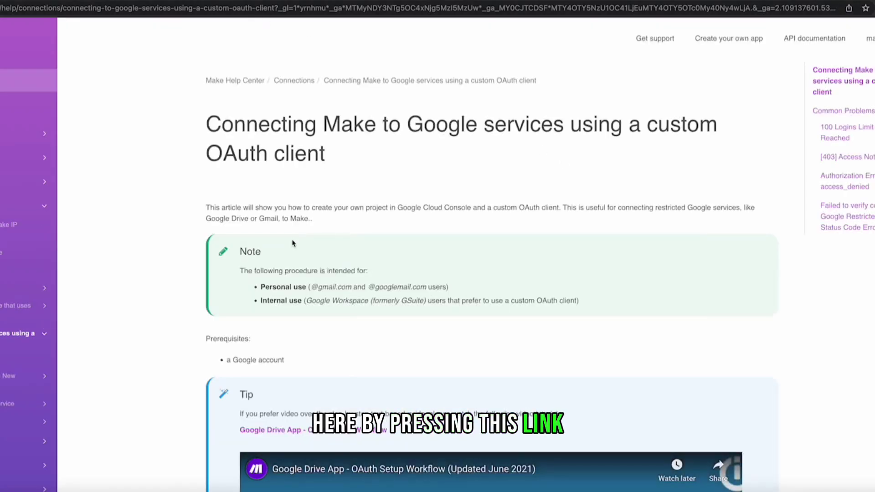
scroll(292, 239, "down", 10)
scroll(292, 240, "down", 6)
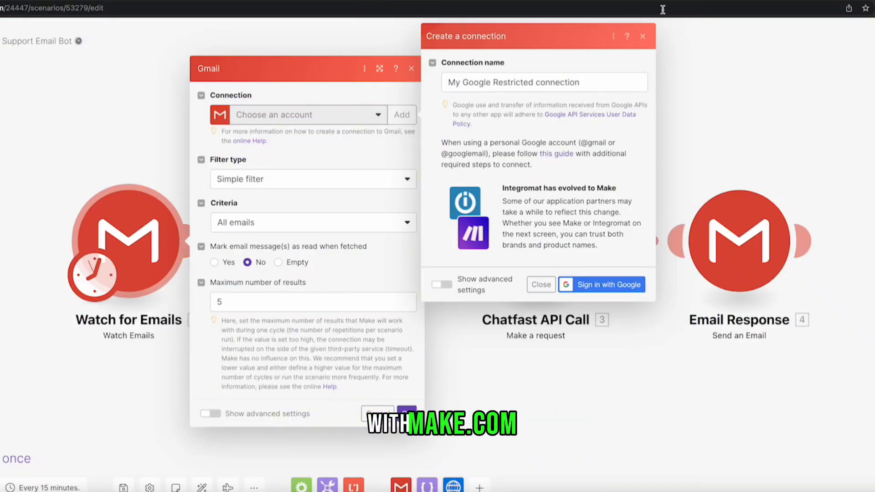
left_click(643, 36)
- Use the My Google Restricted connection and process emails 'From now on' only
left_click(319, 120)
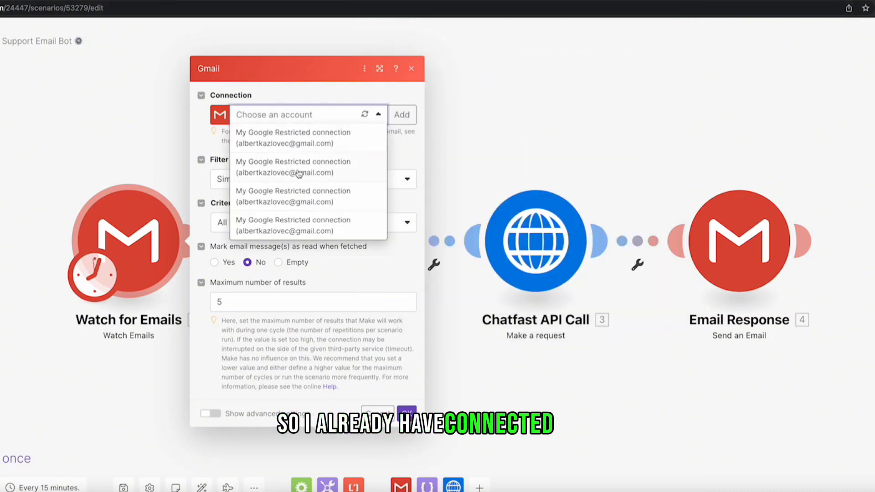
left_click(274, 165)
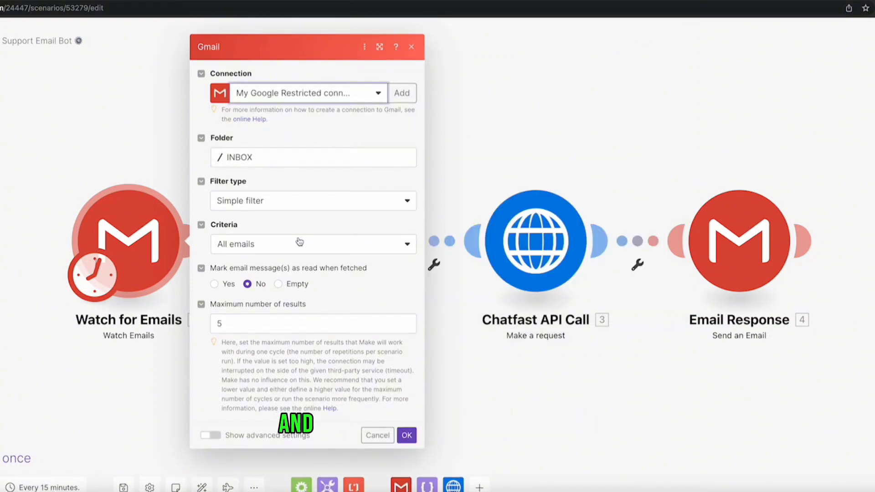
left_click(403, 437)
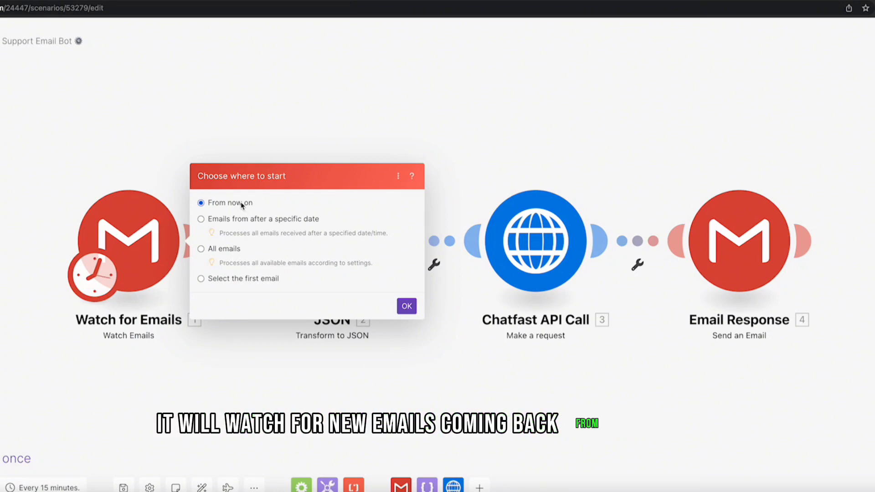
left_click(407, 305)
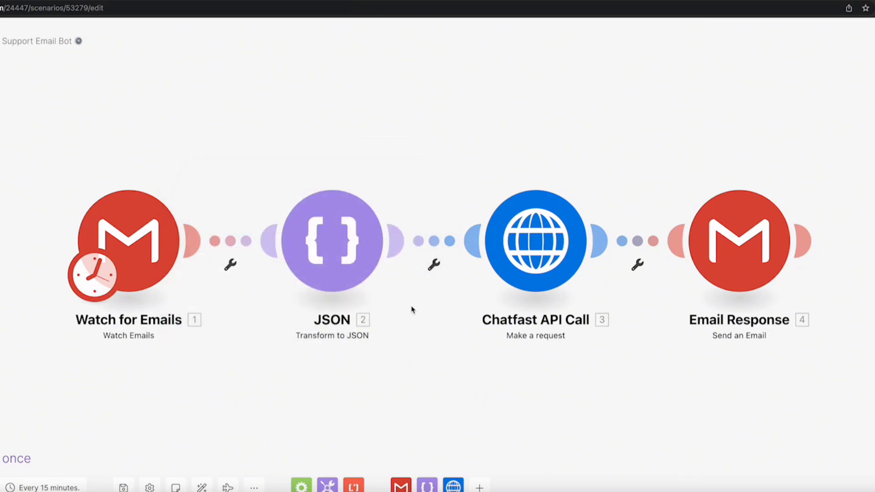
- Keep the JSON step as is and select the X-Api-Key placeholder in the Chatfast API Call
left_click(356, 261)
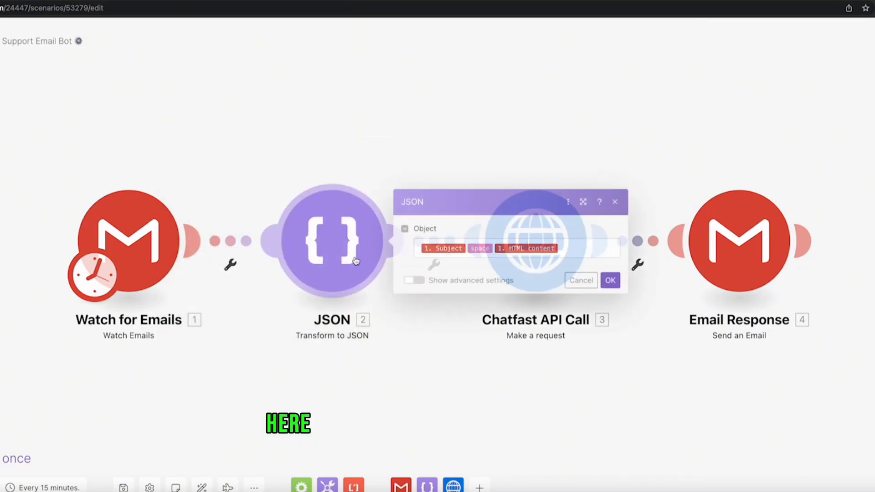
left_click(610, 281)
left_click(557, 247)
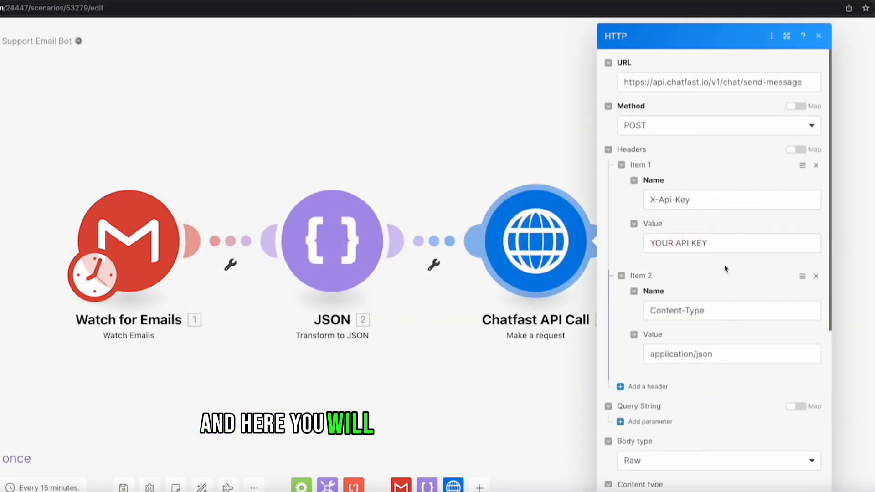
left_click(733, 247)
triple_click(734, 247)
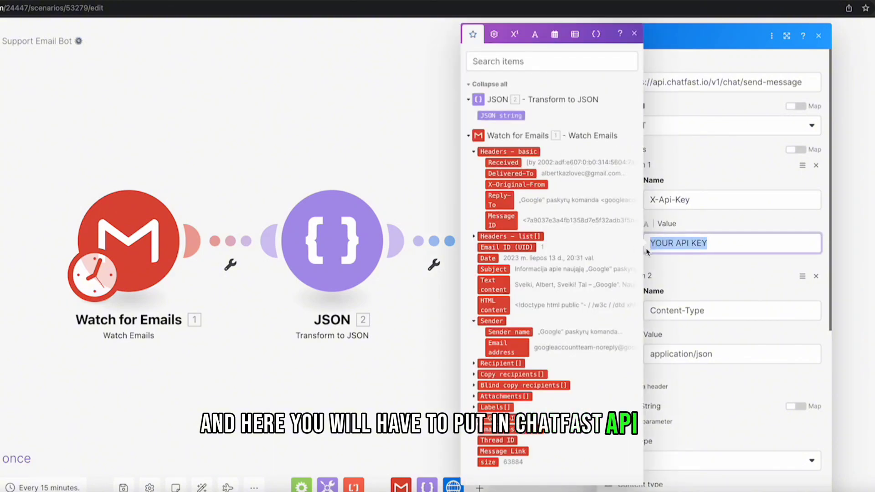
left_click(689, 264)
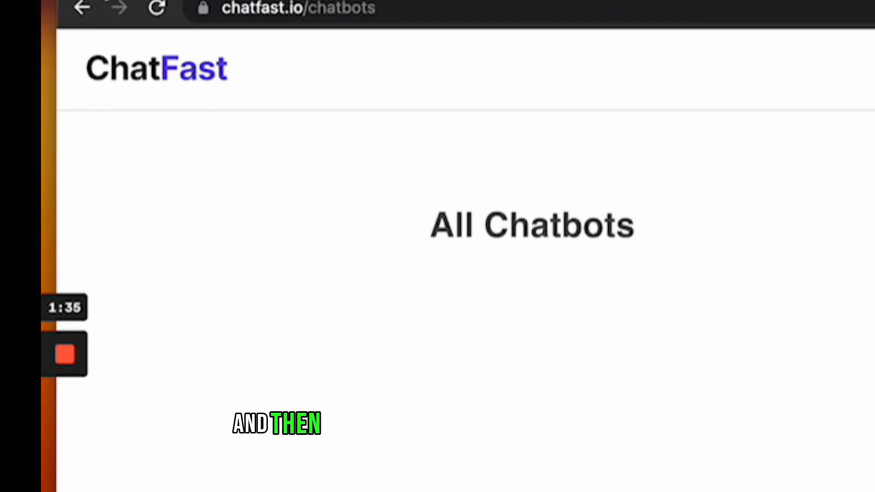
- Check ChatFast pricing: API access starts with the Basic plan at $29 a month
left_click(95, 87)
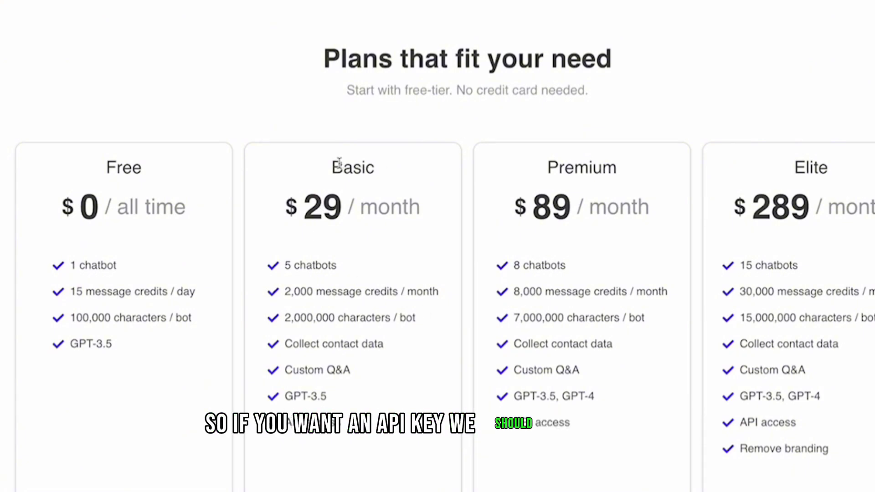
left_click_drag(339, 164, 292, 166)
left_click(385, 166)
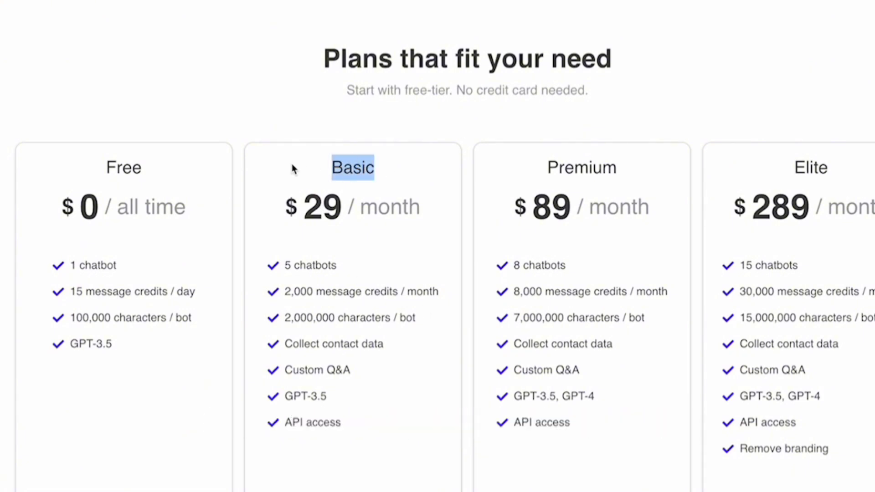
left_click(292, 166)
left_click_drag(339, 220, 285, 209)
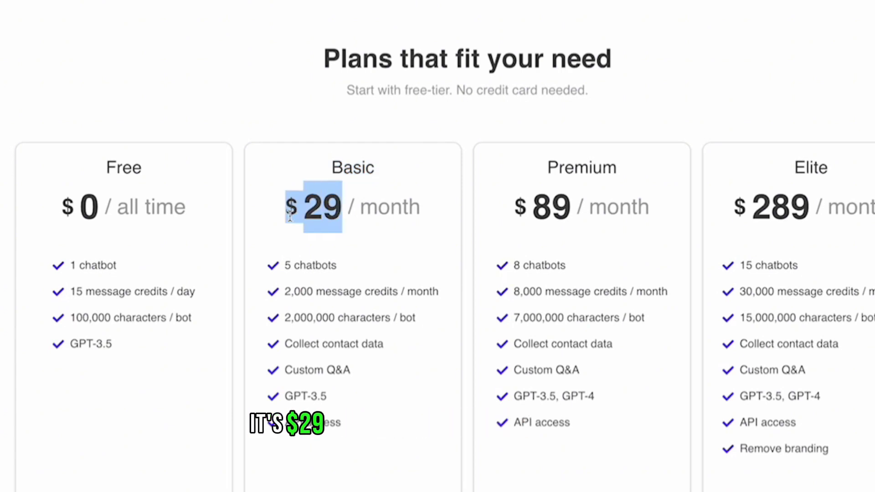
left_click(370, 206)
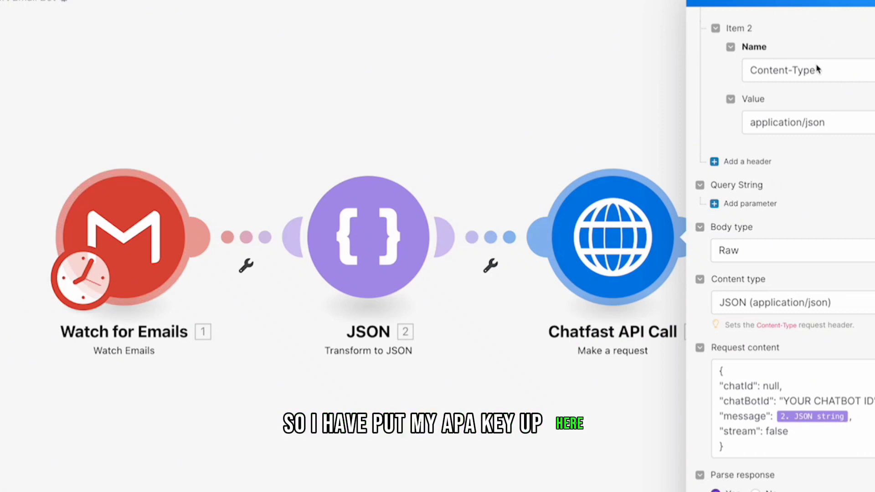
- Select the YOUR CHATBOT ID placeholder in the Chatfast API Call's Request content
scroll(817, 69, "down", 1)
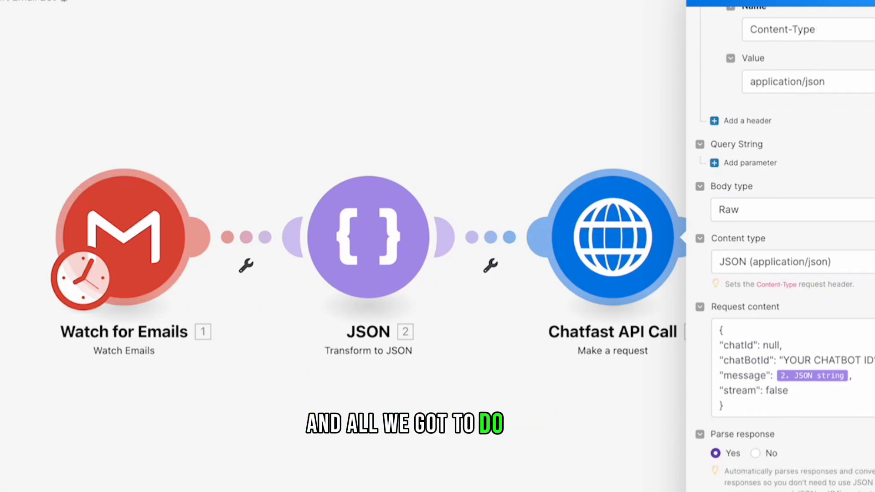
left_click_drag(872, 360, 783, 360)
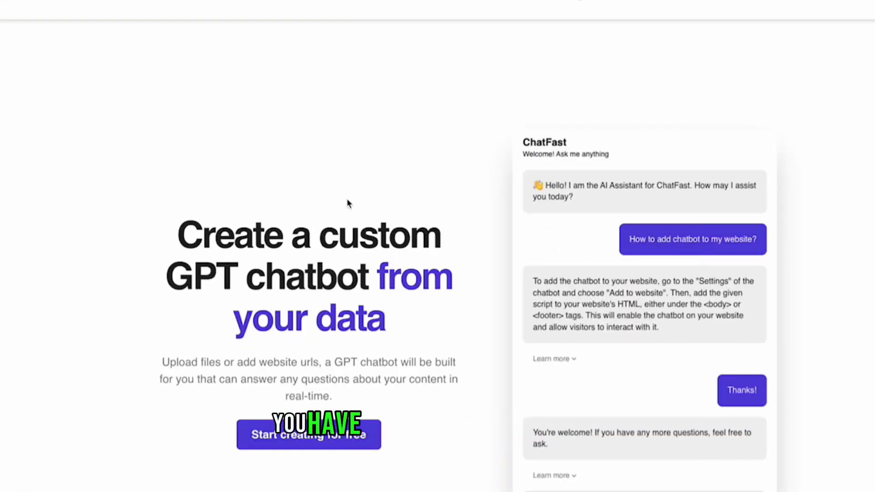
- Start a new ChatFast chatbot with the text data source 'Sintra bots are awesome!'
left_click(826, 2)
left_click(866, 90)
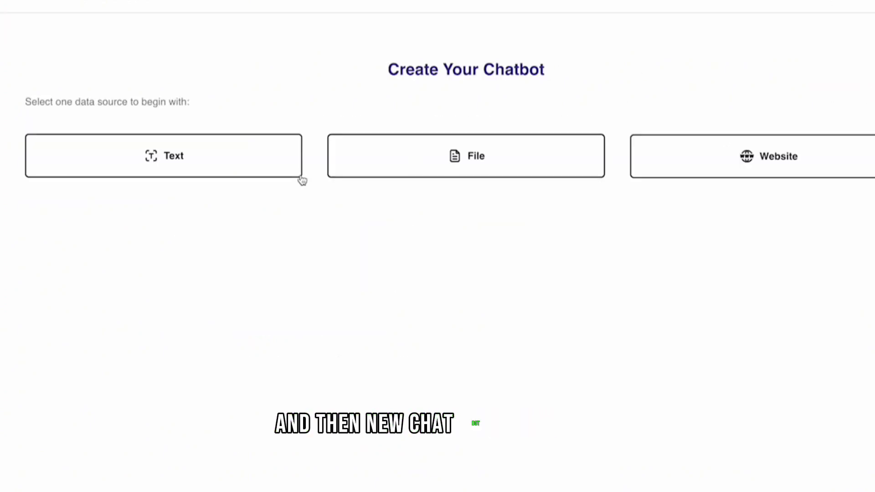
left_click(203, 168)
scroll(280, 338, "down", 2)
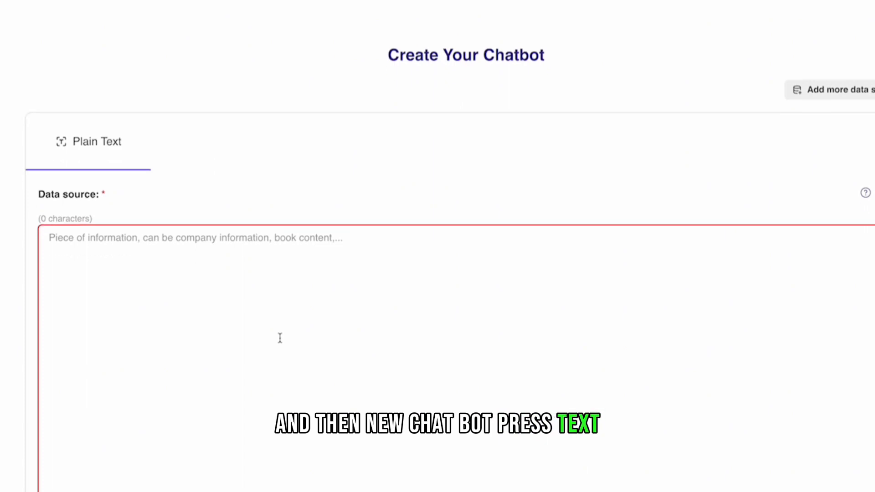
left_click(394, 236)
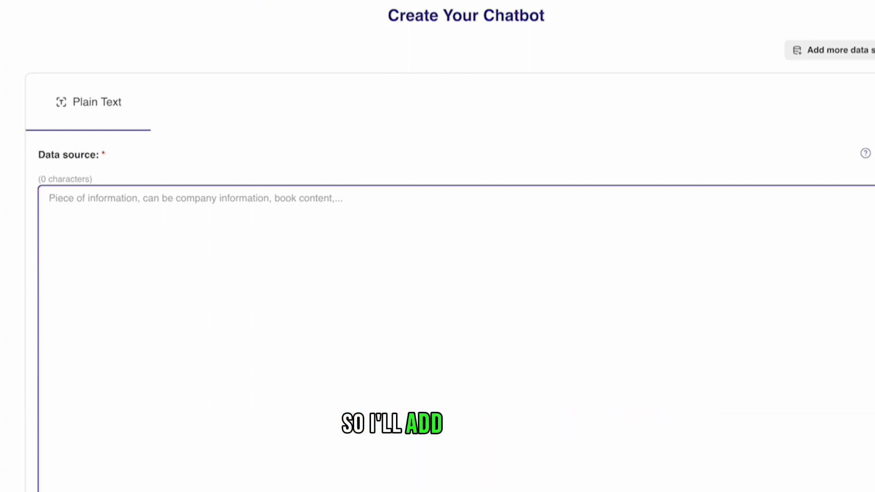
type("Sintra ")
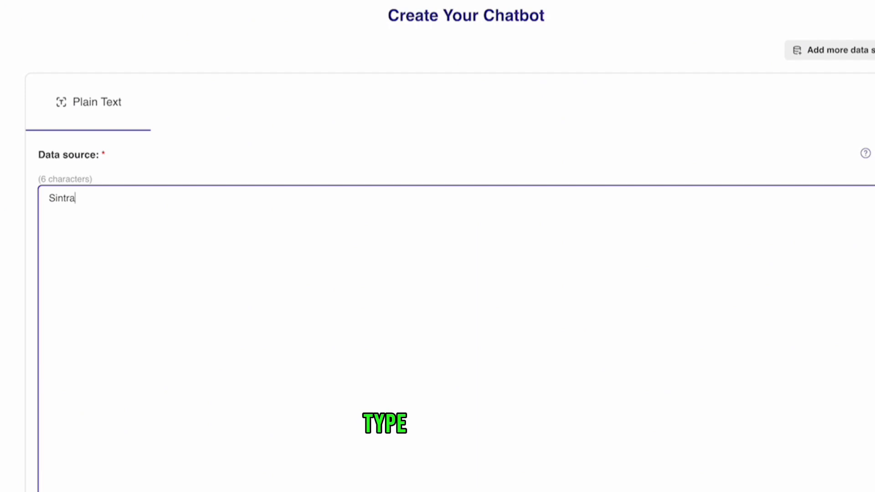
type("i")
key("BackSpace")
type("bots a")
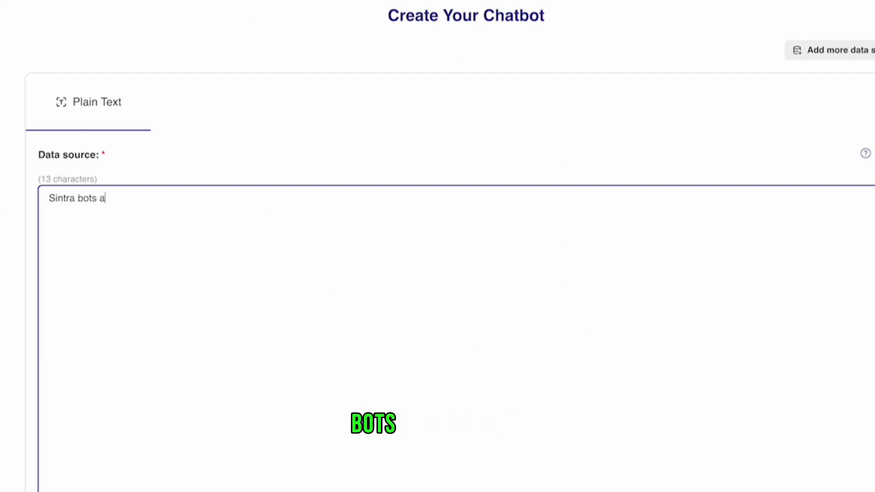
type("re awesome!")
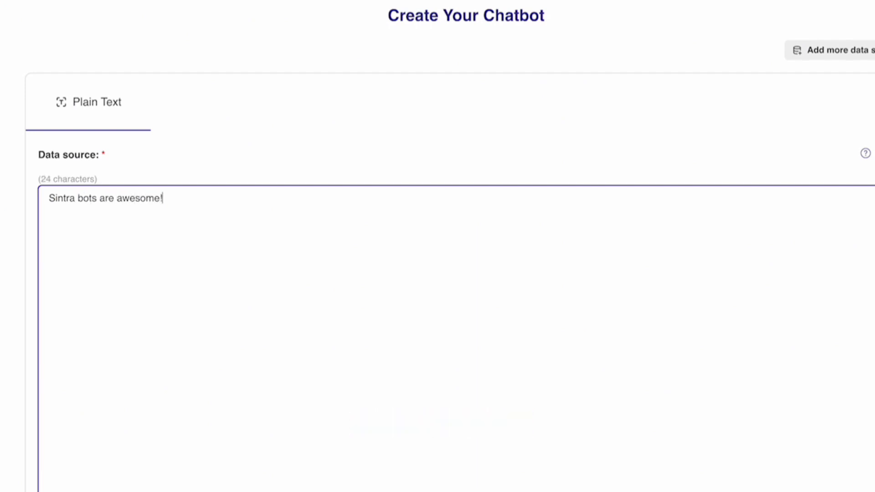
- Build it as 'Sintra bot support' with the Customer Service role and copy its chatbot ID
left_click(240, 451)
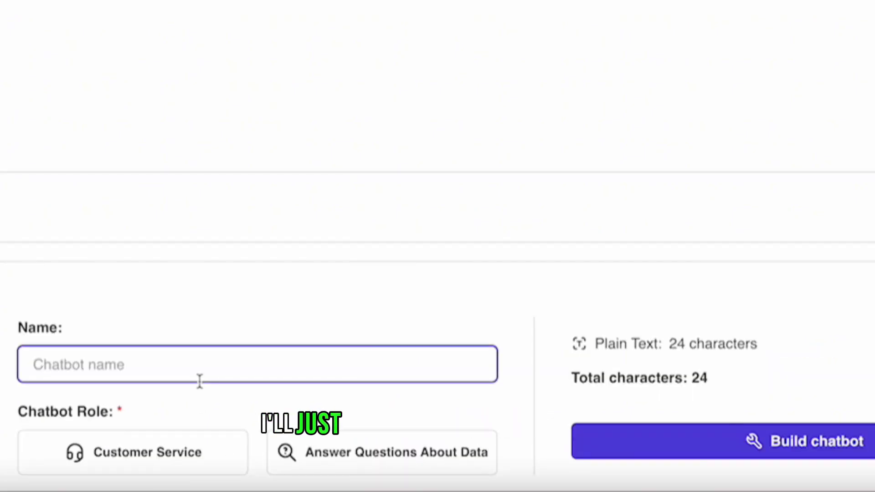
type("Sintra bot ")
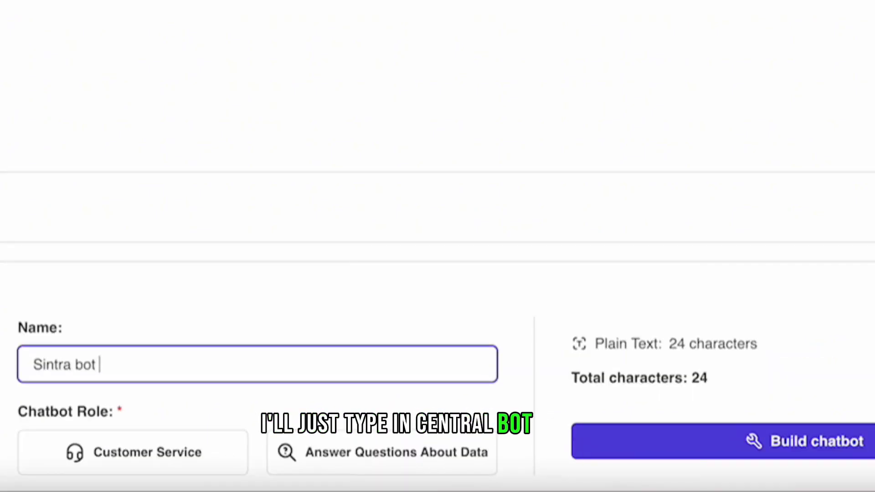
type("support")
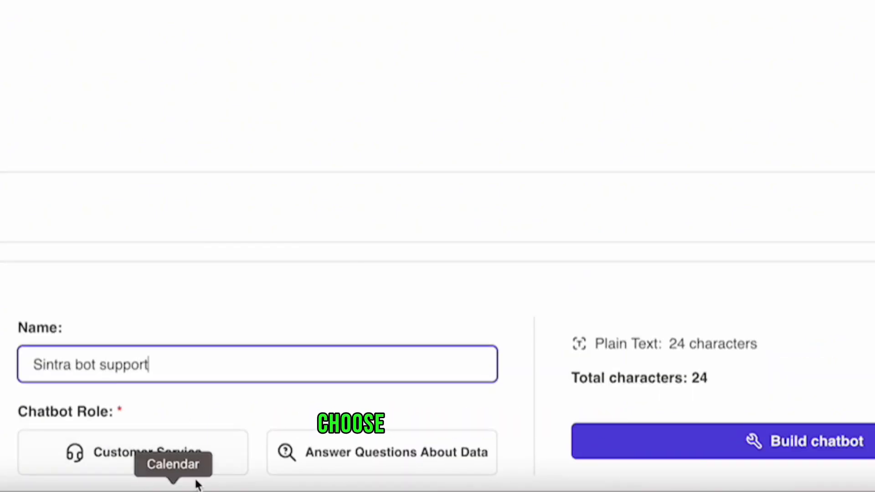
left_click(192, 451)
left_click(701, 442)
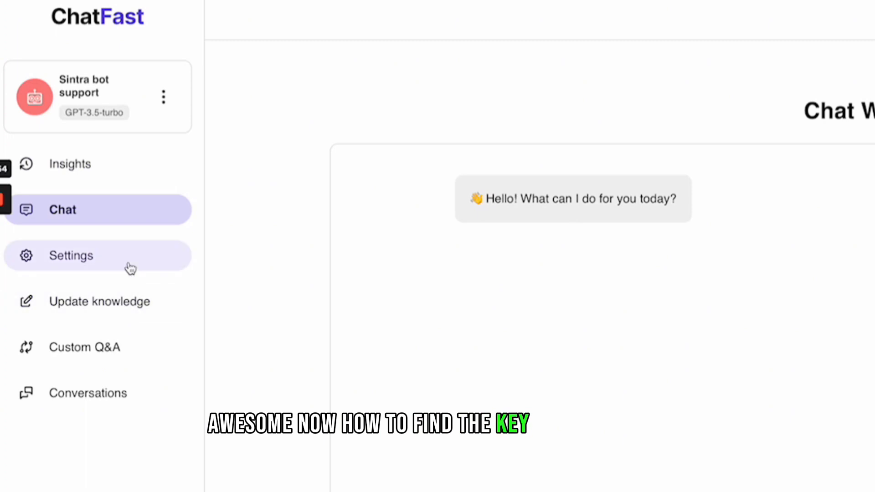
left_click(129, 268)
left_click_drag(535, 228, 803, 229)
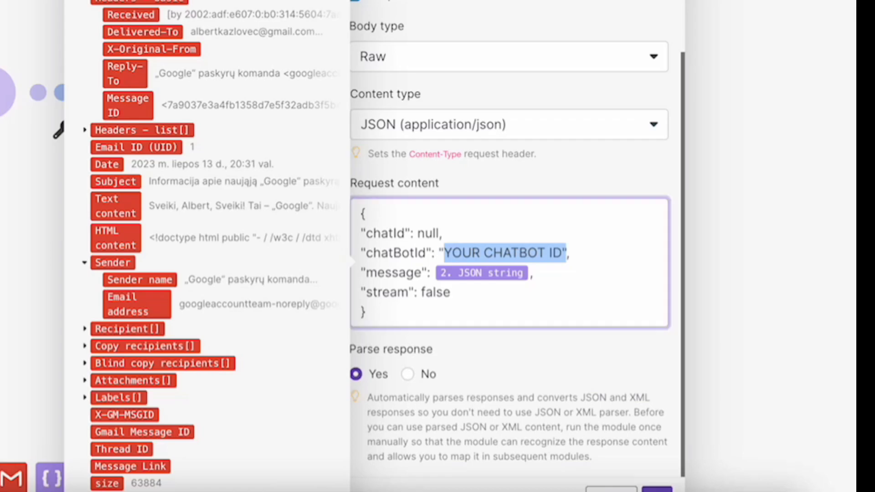
- Paste the chatbot ID into the request body, save the API call, and confirm Email Response
type("8f547610-262c-48e6-baa0-c04dfe13262e")
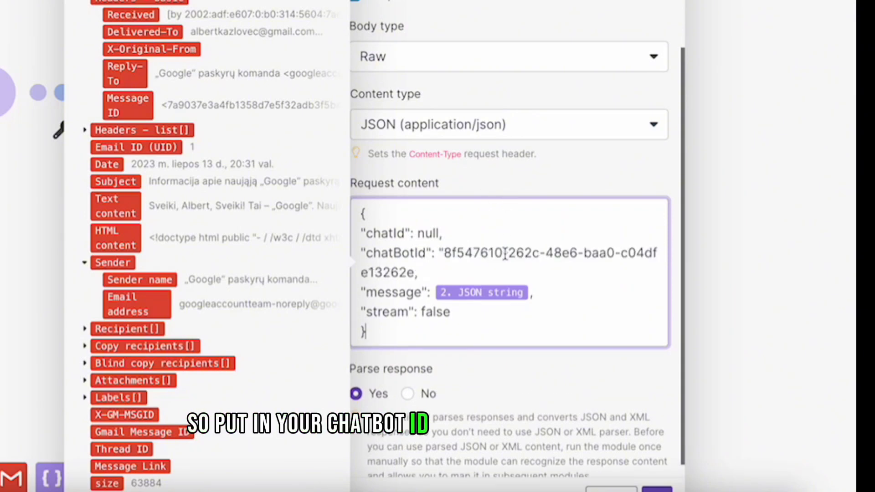
scroll(505, 254, "down", 1)
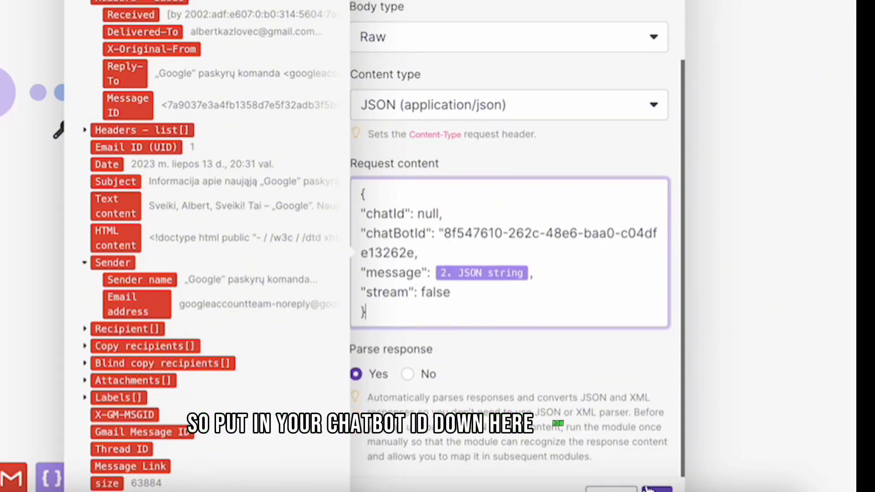
left_click(647, 489)
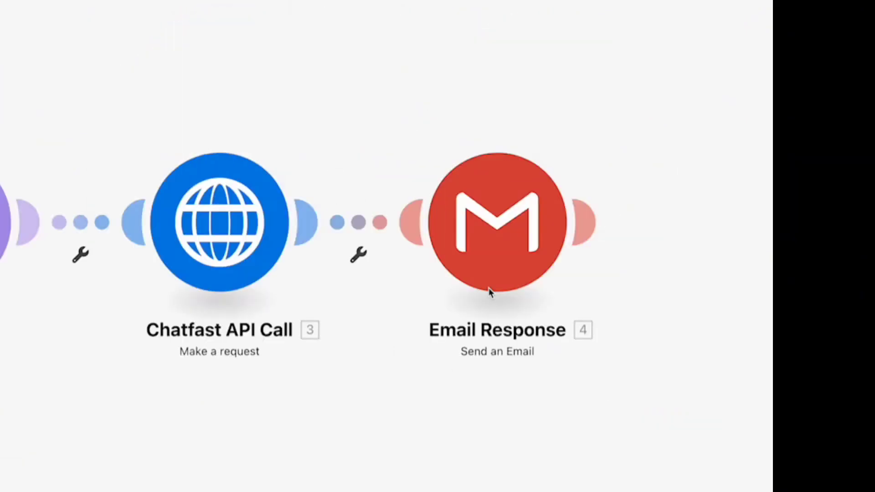
left_click(514, 248)
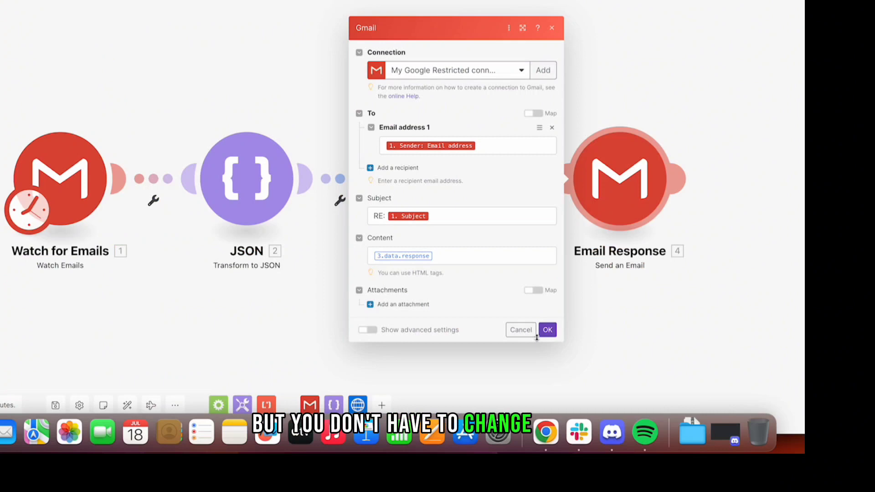
left_click(389, 447)
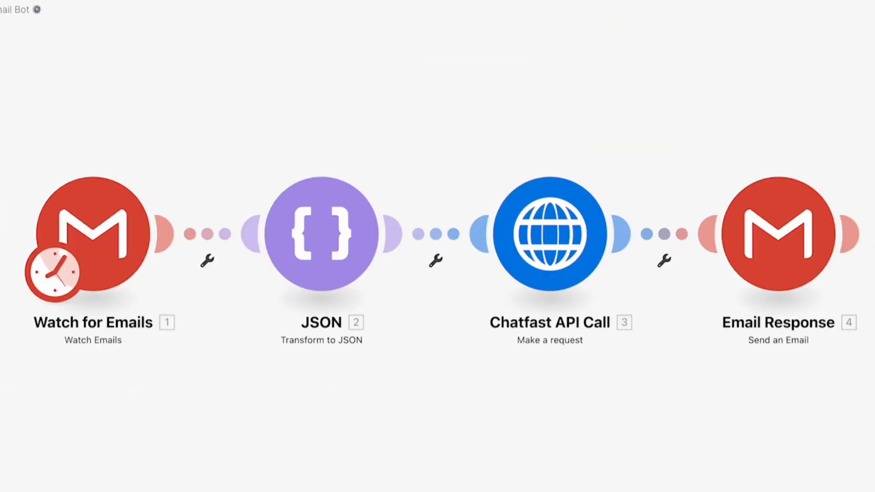
- Run the scenario once to process the 'Are sintra bots awesome?' test email
left_click(1, 405)
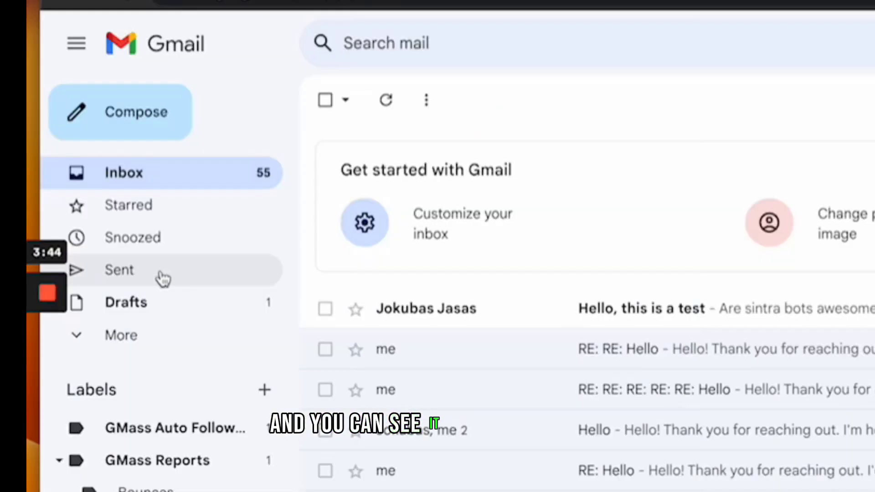
- View the automated reply in the 'Hello, this is a test' thread in Gmail's Sent folder
left_click(163, 276)
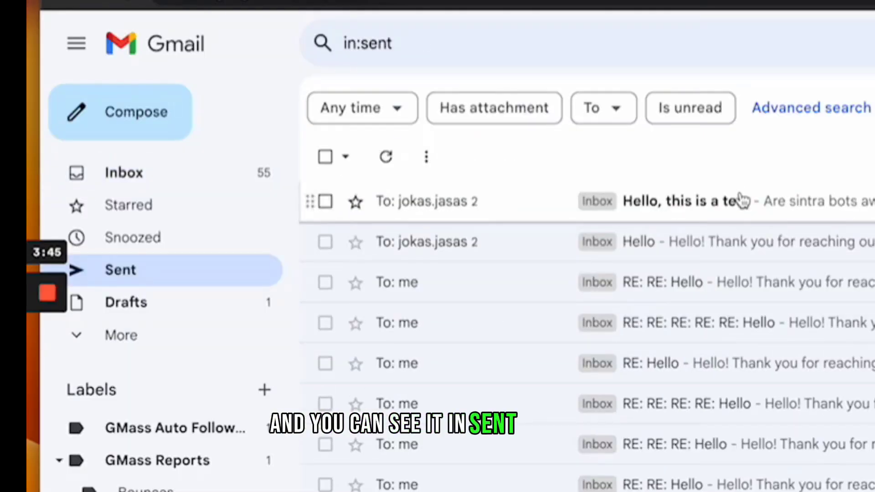
left_click(742, 200)
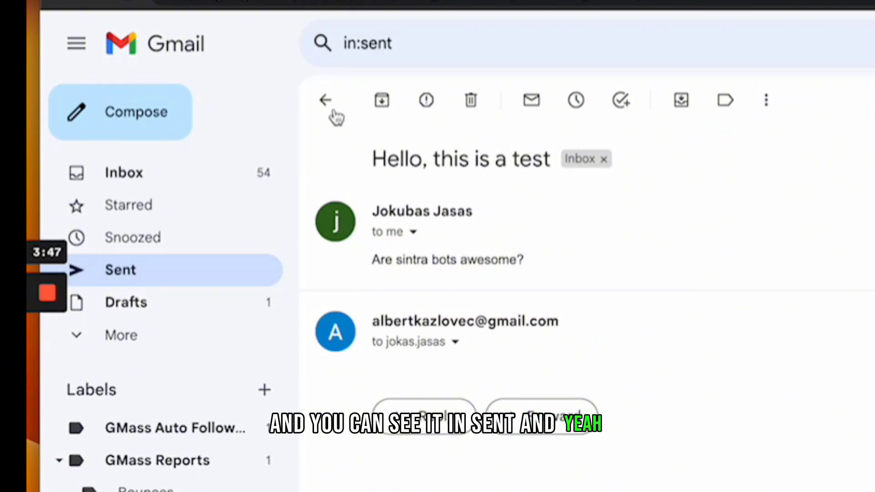
left_click(334, 113)
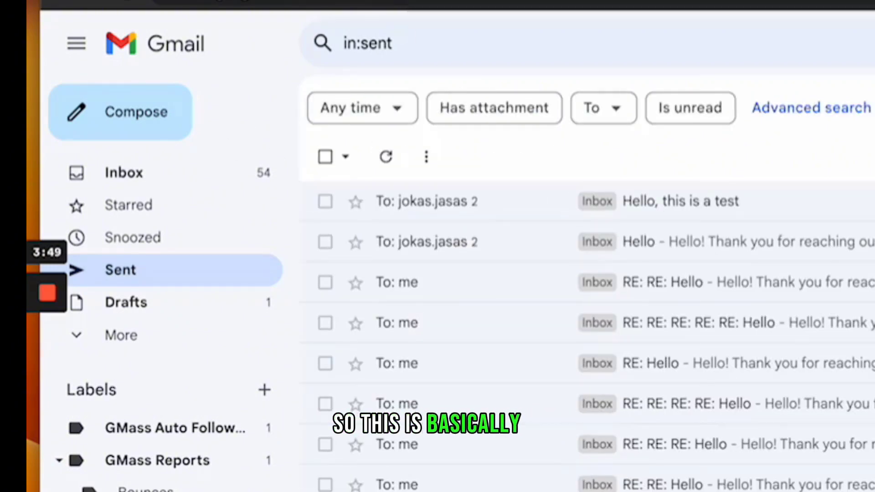